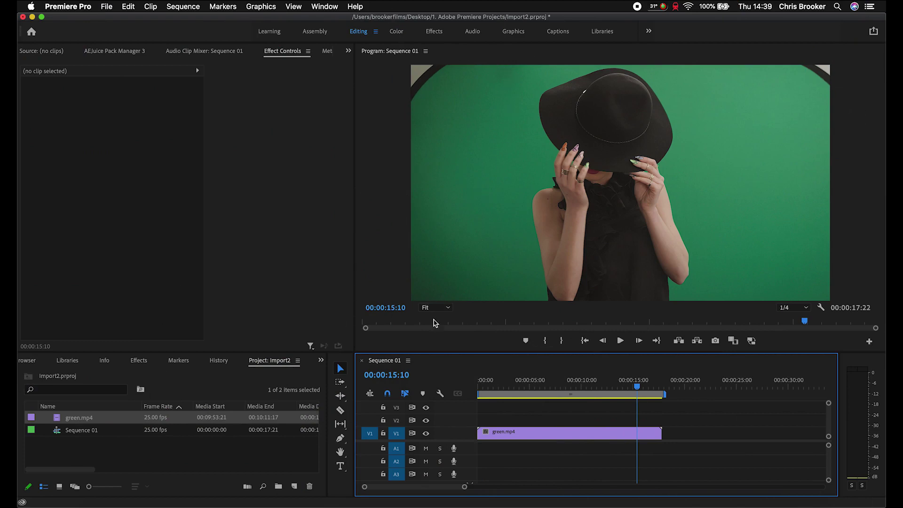
Step: At 50% preview zoom, draw a freehand opacity mask cropping green.mp4's dark corners, then return to Fit
left_click(437, 308)
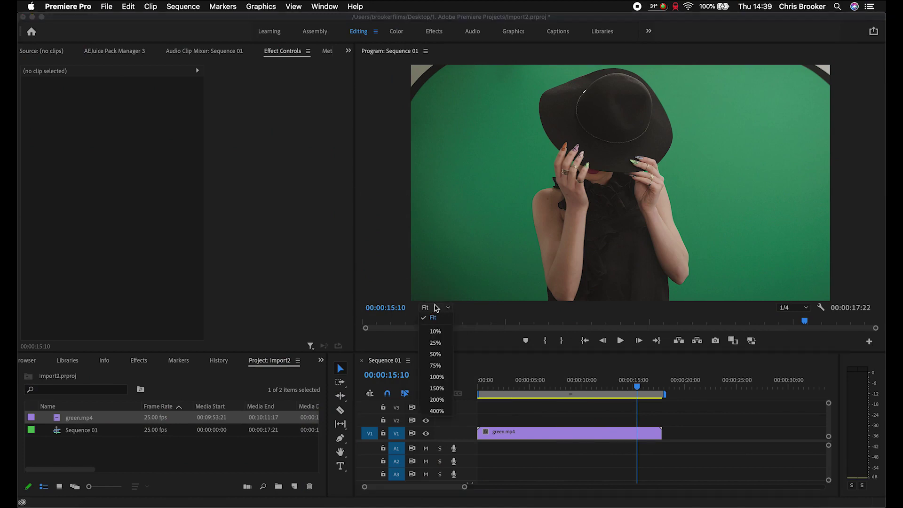
left_click(431, 360)
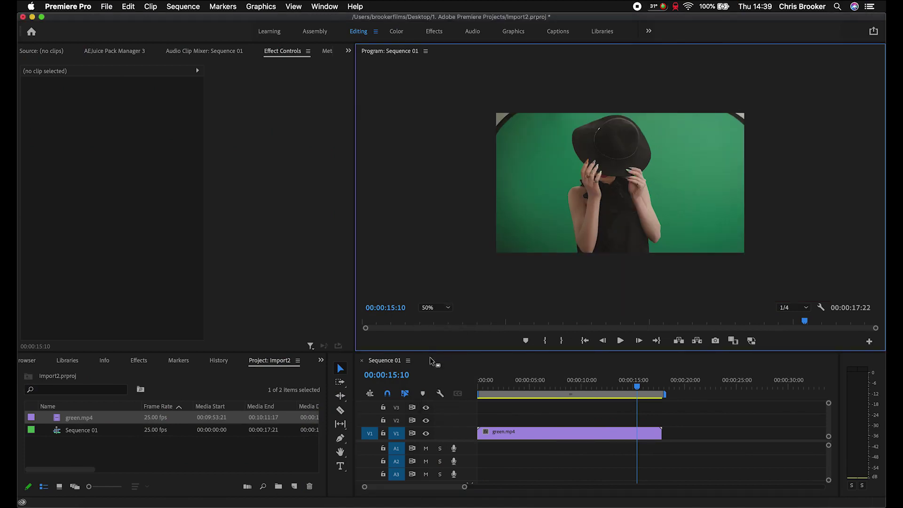
left_click(489, 431)
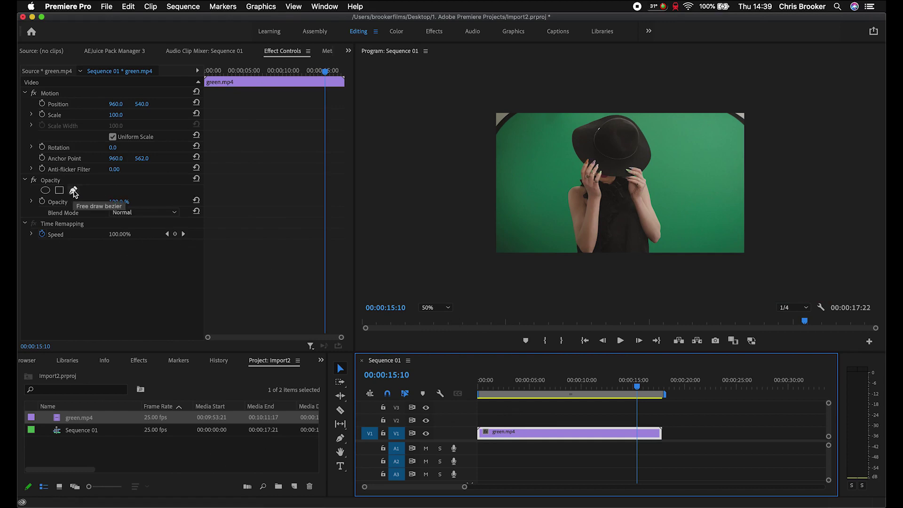
left_click(74, 191)
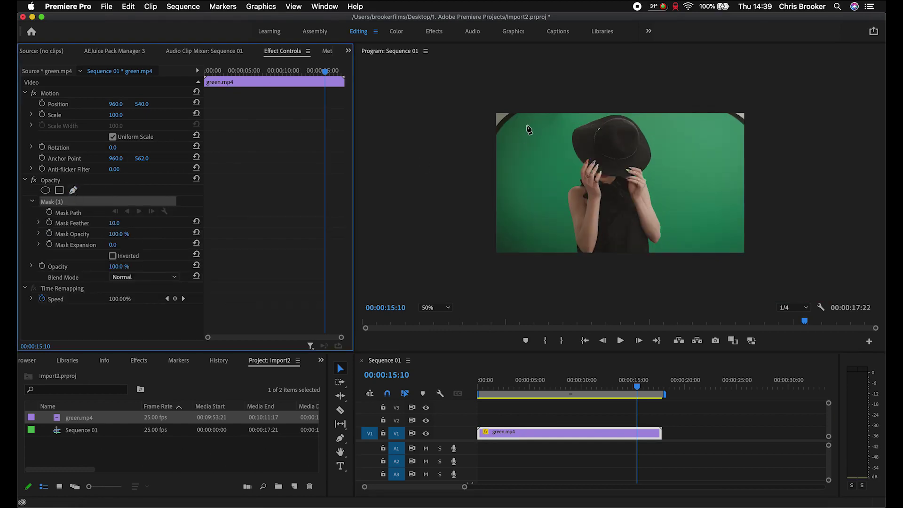
left_click(536, 106)
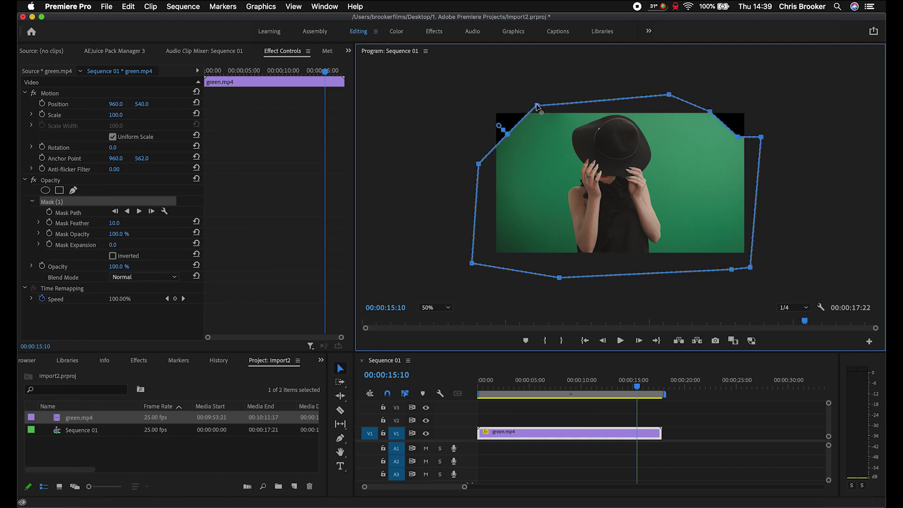
left_click(428, 308)
left_click(424, 319)
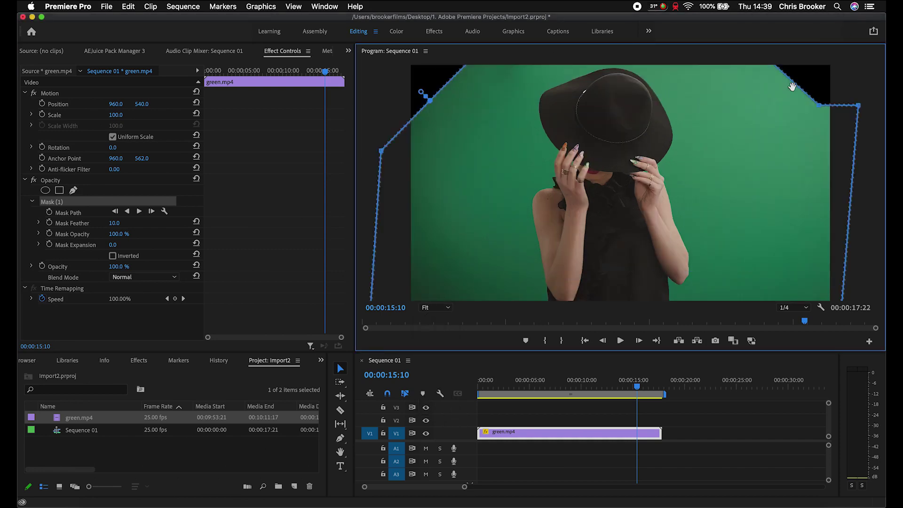
Step: Find Color Key by searching 'key' in Effects and apply it to green.mp4
left_click(486, 423)
left_click(528, 434)
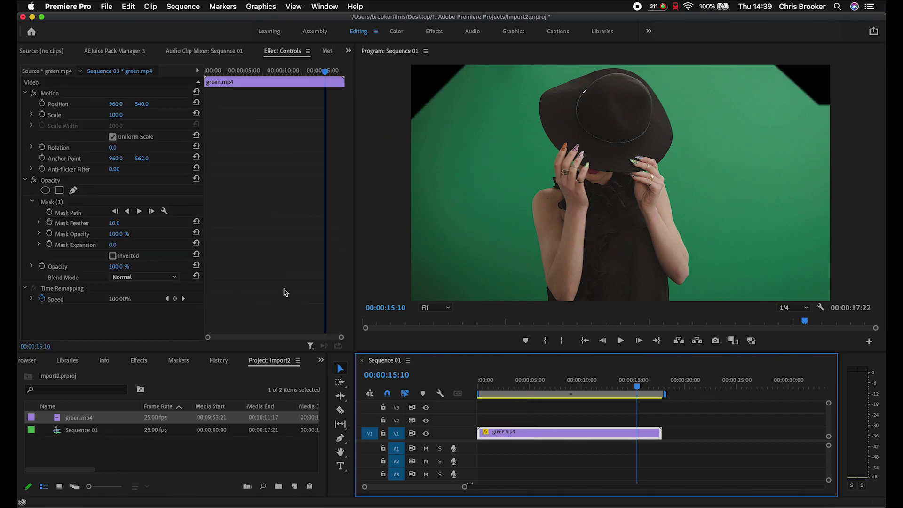
left_click(146, 360)
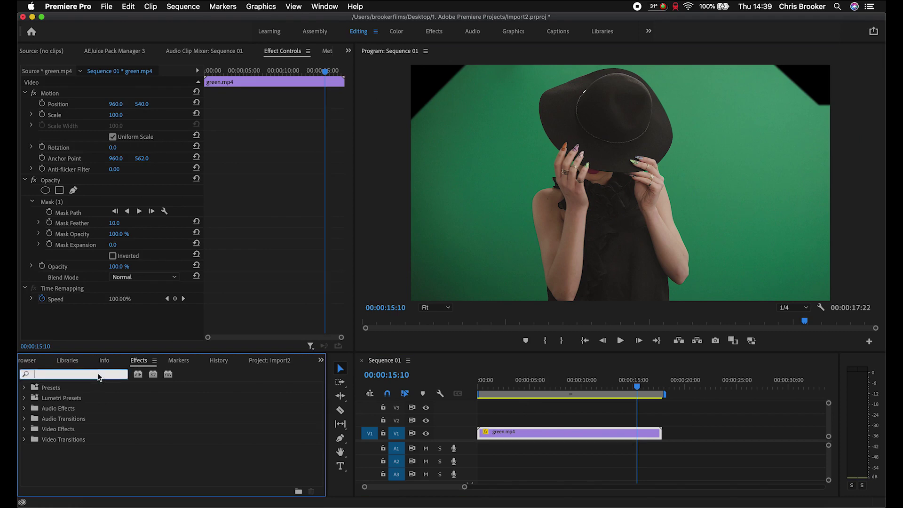
type("key")
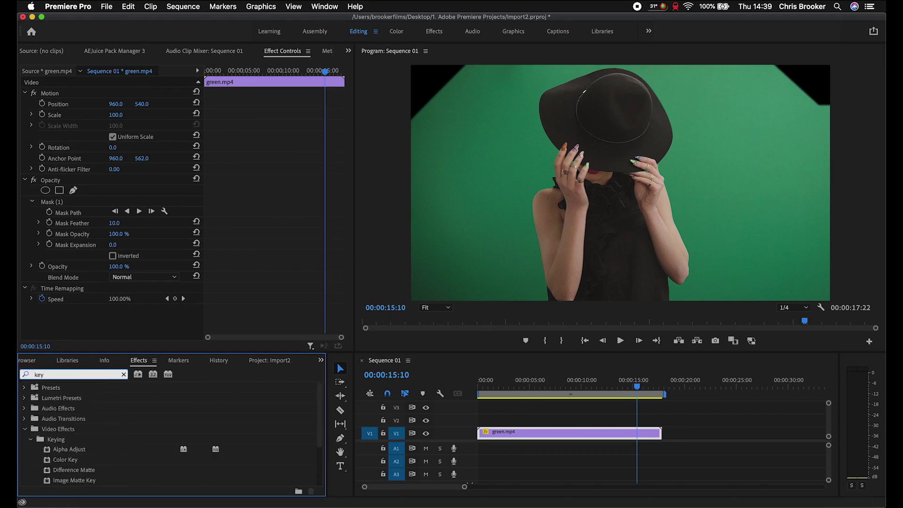
scroll(112, 452, "down", 2)
left_click(69, 429)
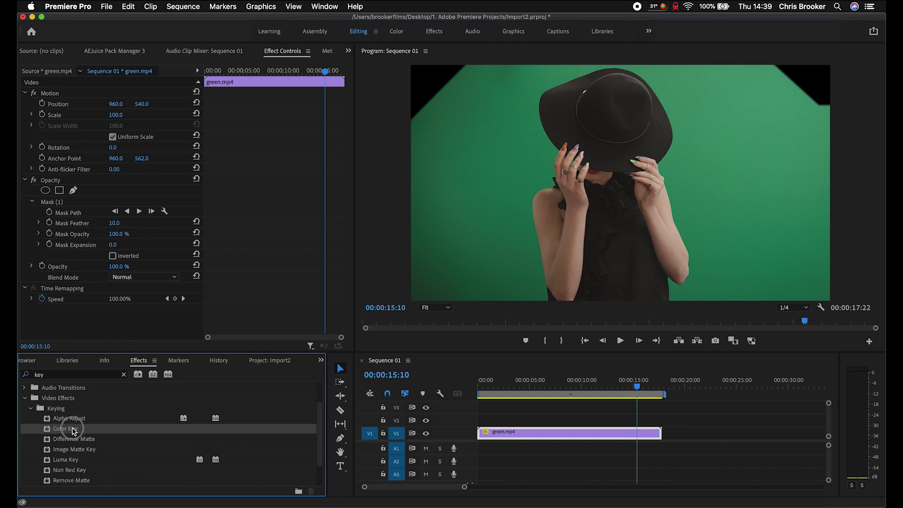
left_click_drag(544, 438, 544, 438)
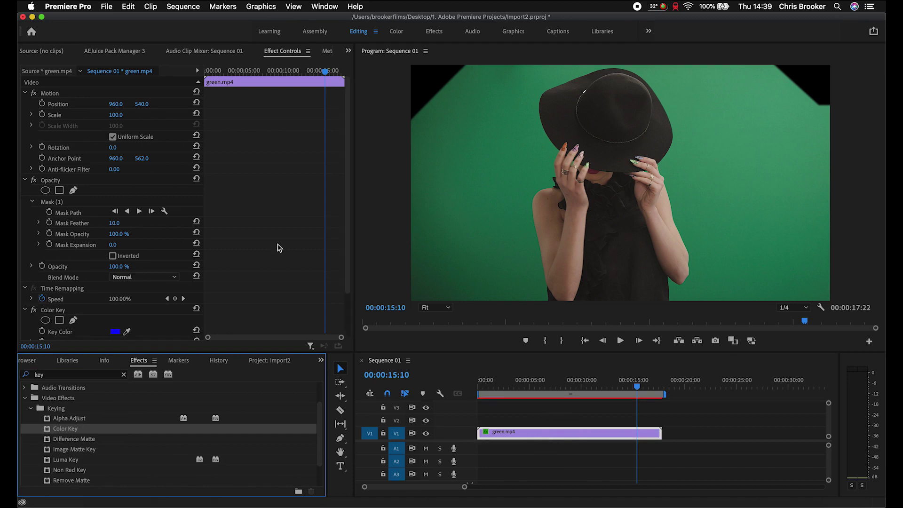
Step: Sample the green backdrop as Key Color and set Color Tolerance to 45
scroll(279, 248, "down", 3)
left_click(71, 281)
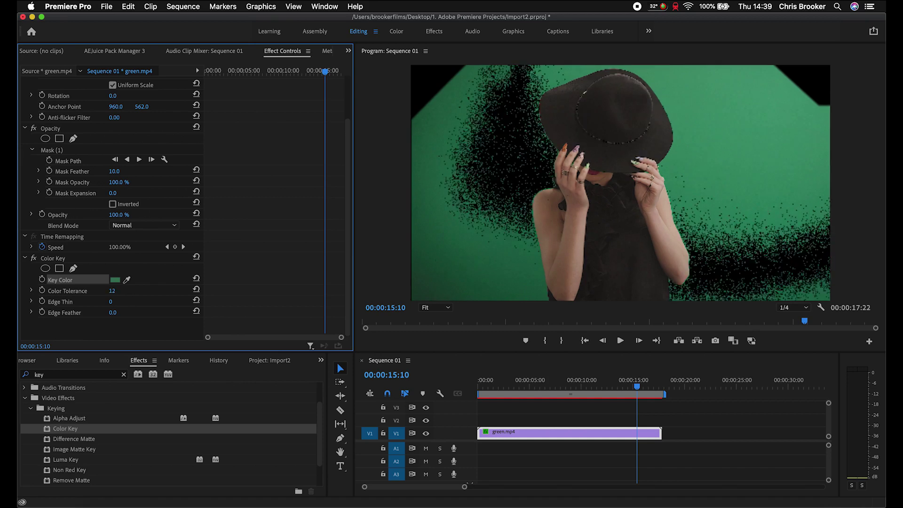
left_click_drag(117, 291, 124, 291)
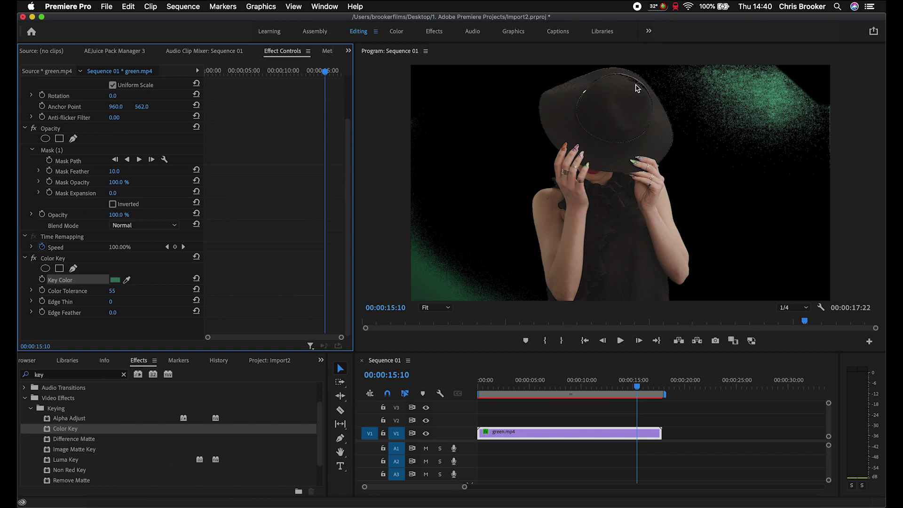
left_click_drag(116, 291, 123, 291)
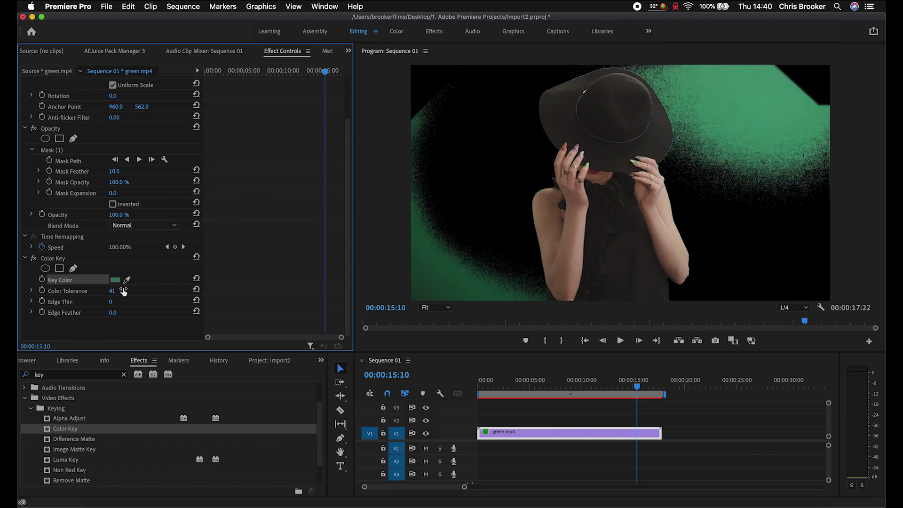
left_click(123, 291)
type("45")
key("Return")
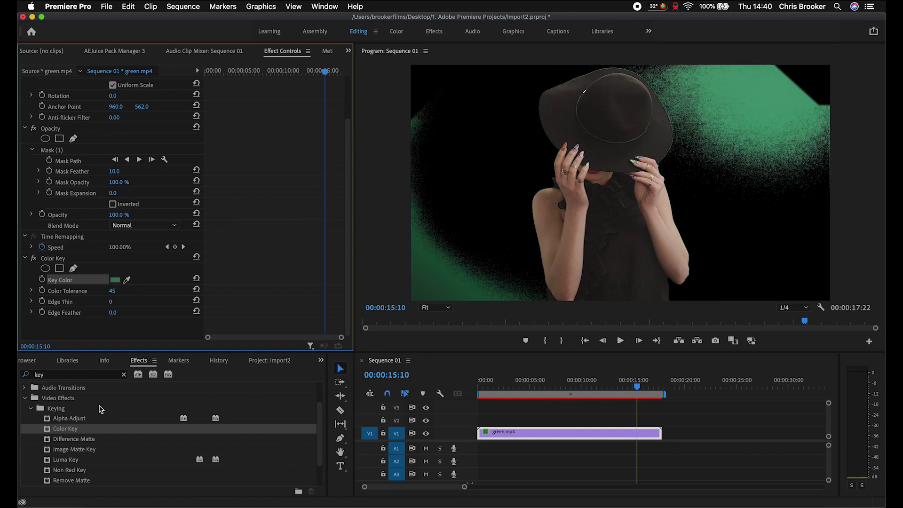
Step: Add a second Color Key sampling the leftover dark green, with tolerance 27
left_click_drag(65, 429, 68, 332)
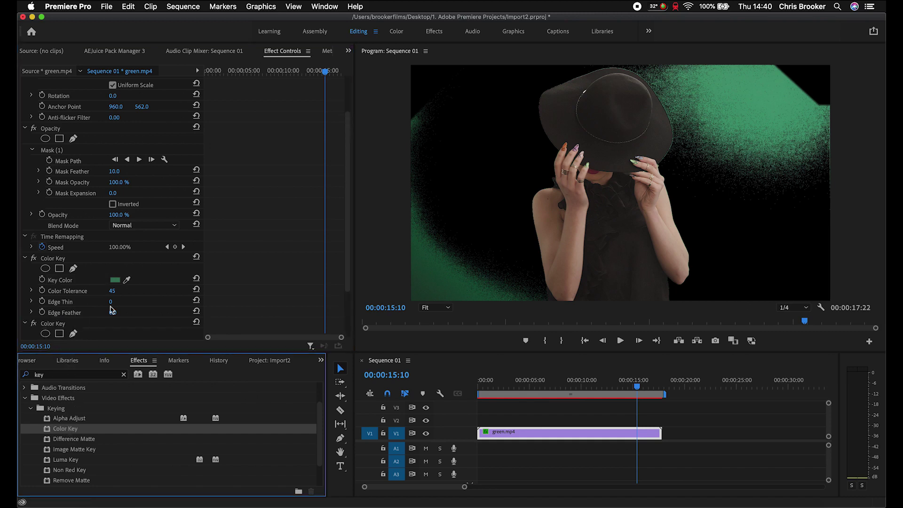
left_click(126, 279)
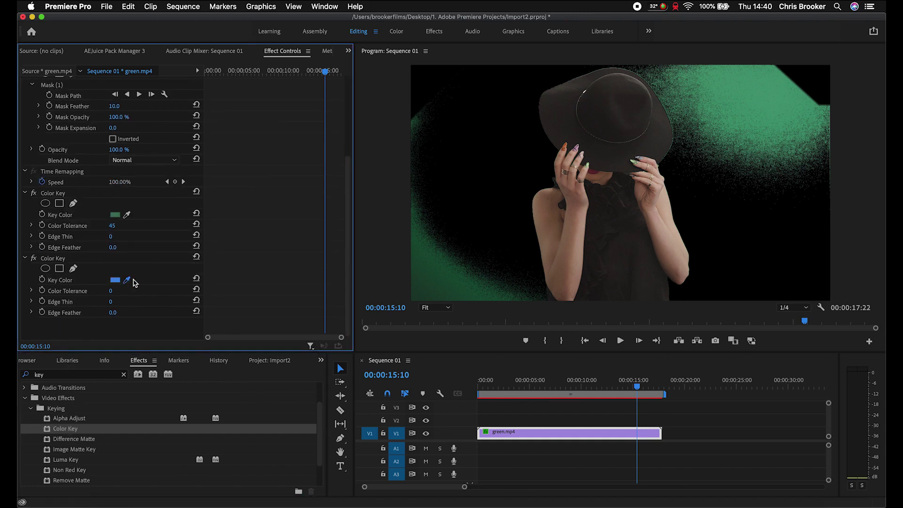
left_click(440, 287)
left_click_drag(112, 293, 123, 292)
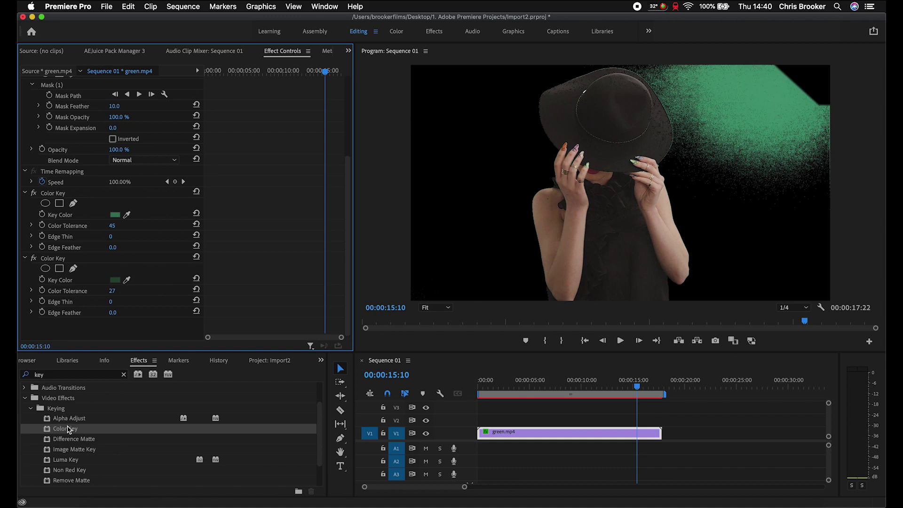
Step: Add a third Color Key sampling the remaining green spray, with tolerance 30
left_click_drag(68, 429, 233, 267)
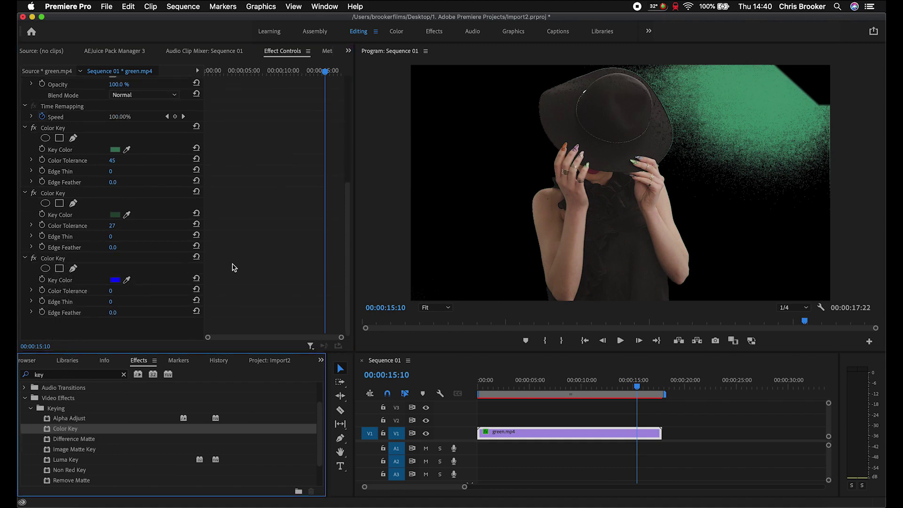
left_click(127, 280)
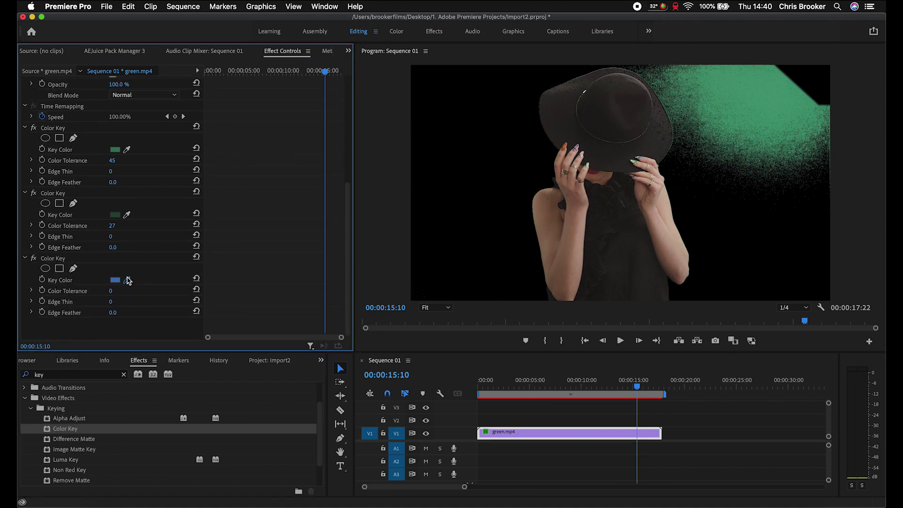
left_click(765, 94)
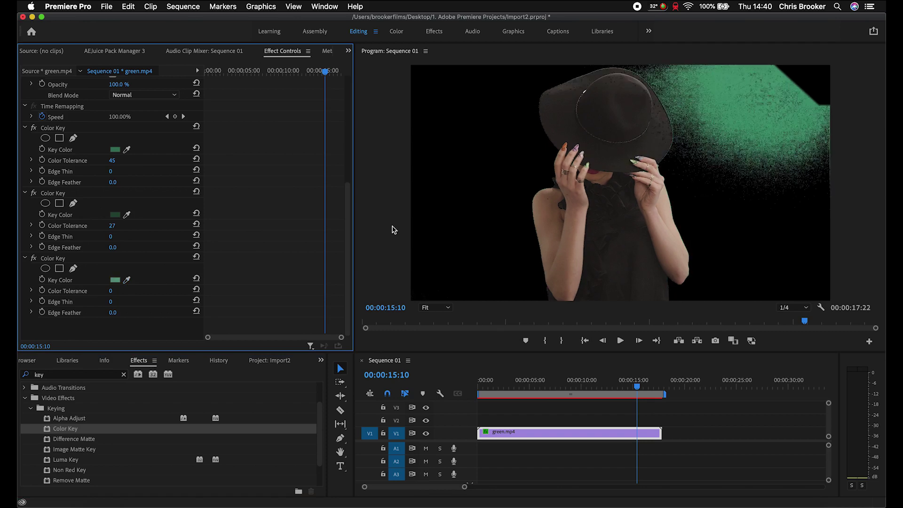
left_click_drag(112, 291, 128, 291)
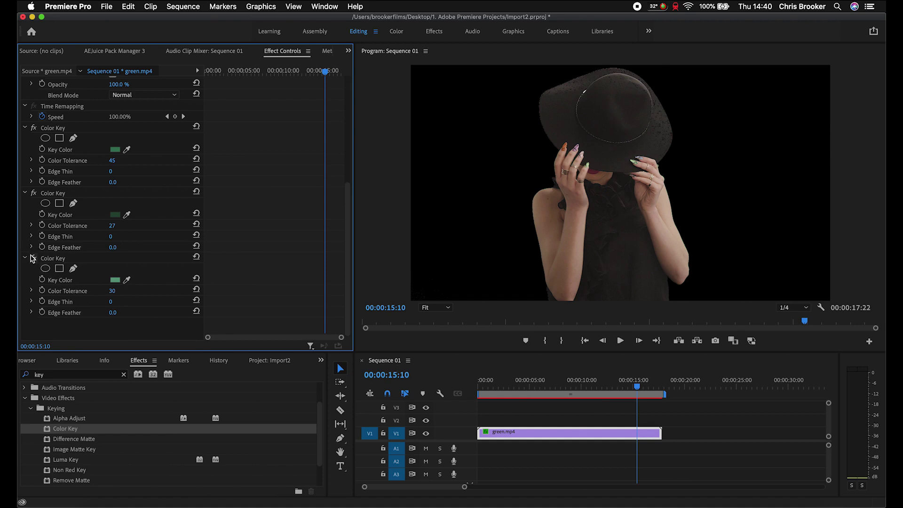
Step: Toggle all three Color Key effects off and back on to compare the key
left_click(33, 258)
left_click(33, 194)
left_click(33, 128)
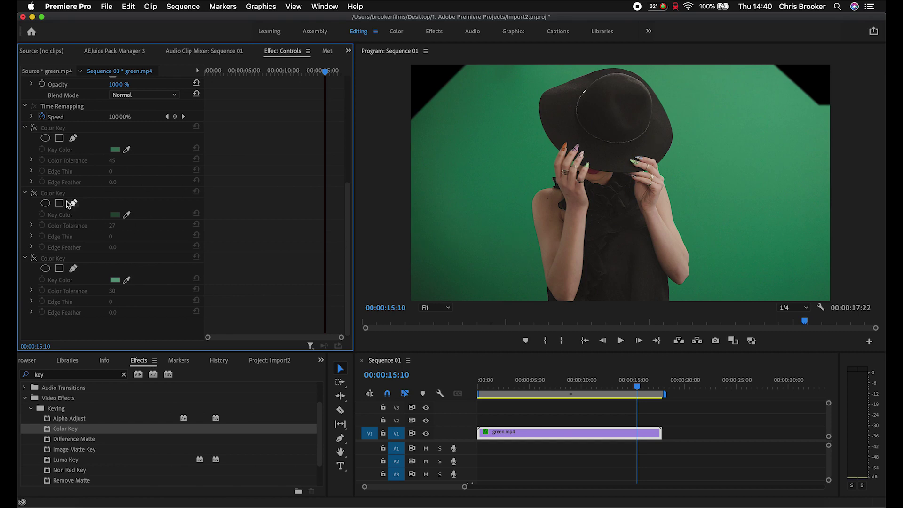
left_click(33, 128)
left_click(34, 128)
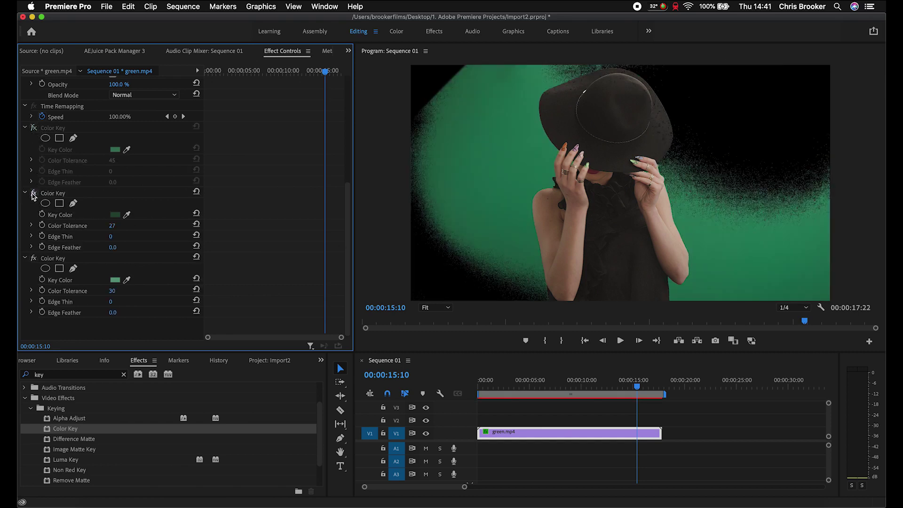
left_click(34, 128)
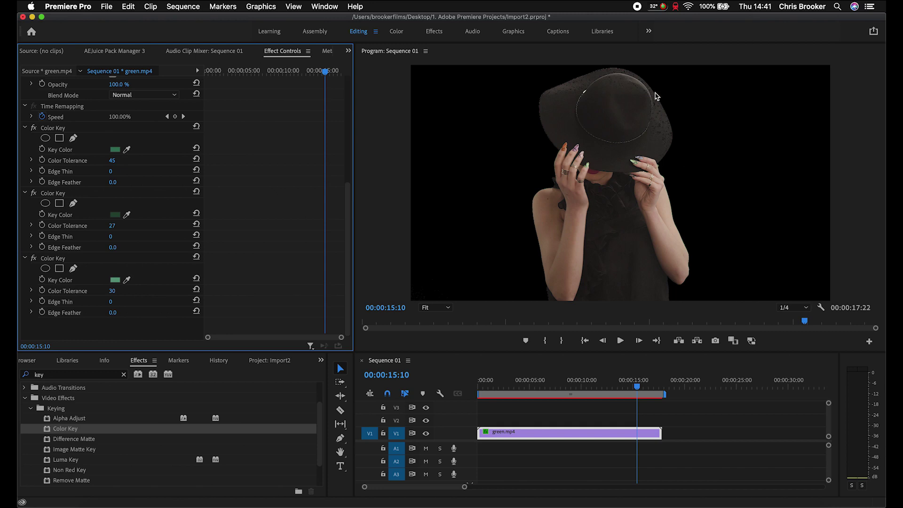
Step: Zoom the Program monitor to 100% to inspect the keyed edges
left_click(428, 308)
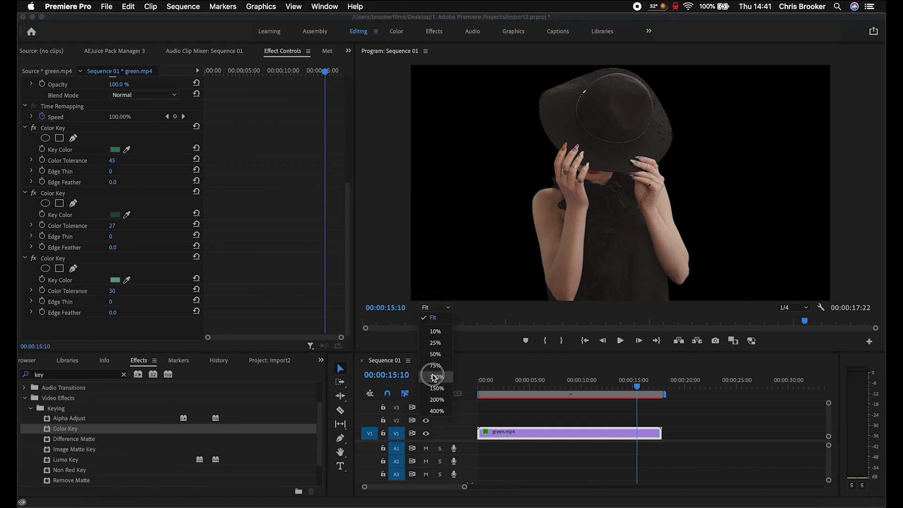
left_click(433, 377)
left_click_drag(530, 302, 566, 302)
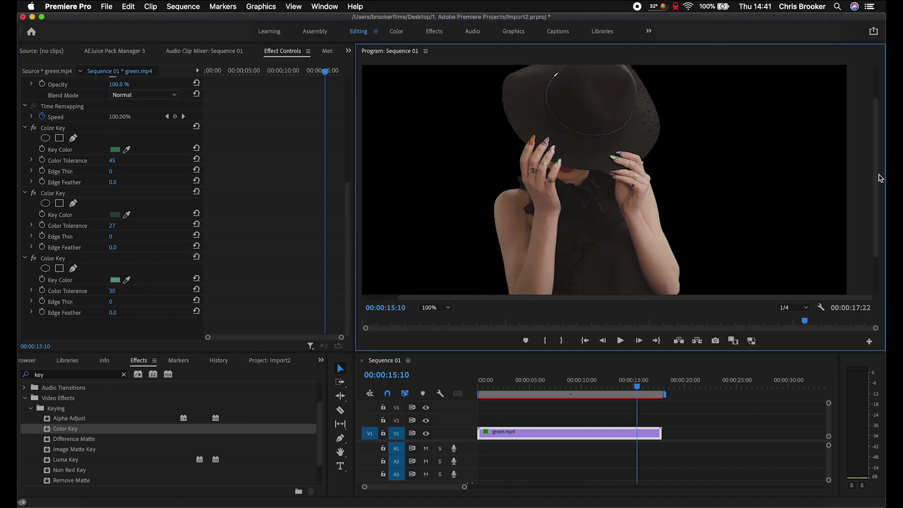
left_click_drag(875, 176, 875, 151)
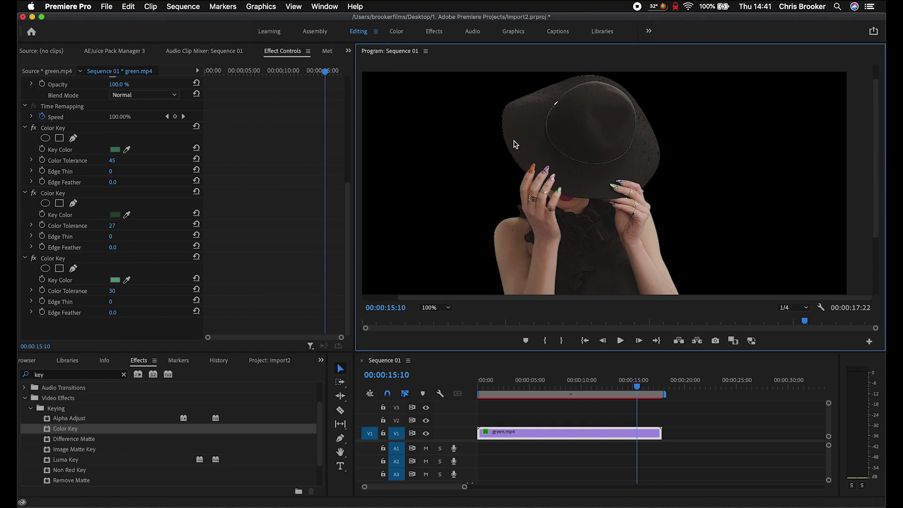
left_click(125, 303)
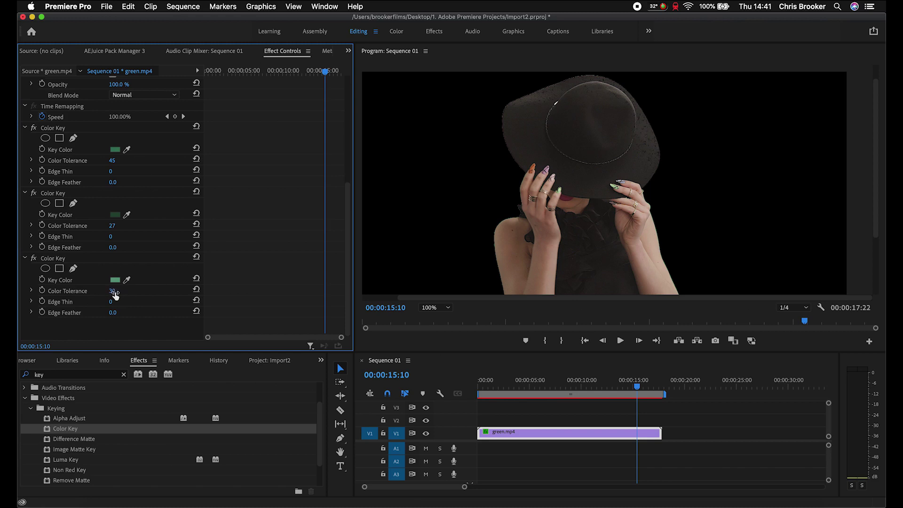
Step: Set the second Color Key's Color Tolerance to 20 and fit the preview back
left_click(122, 289)
key("Escape")
left_click(113, 228)
type("20")
key("Return")
left_click(435, 307)
left_click(429, 320)
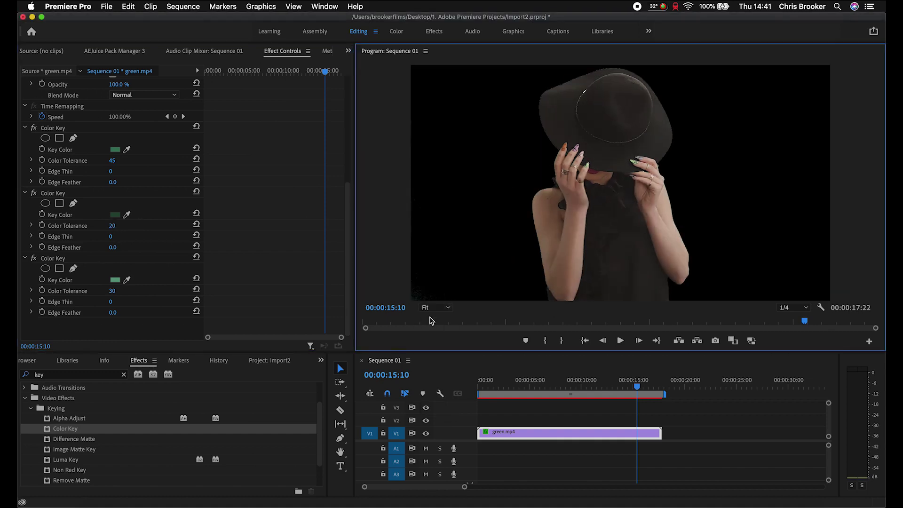
Step: Scale green.mp4 to 103, show the Transparency Grid, and switch to the Project panel
scroll(247, 190, "up", 6)
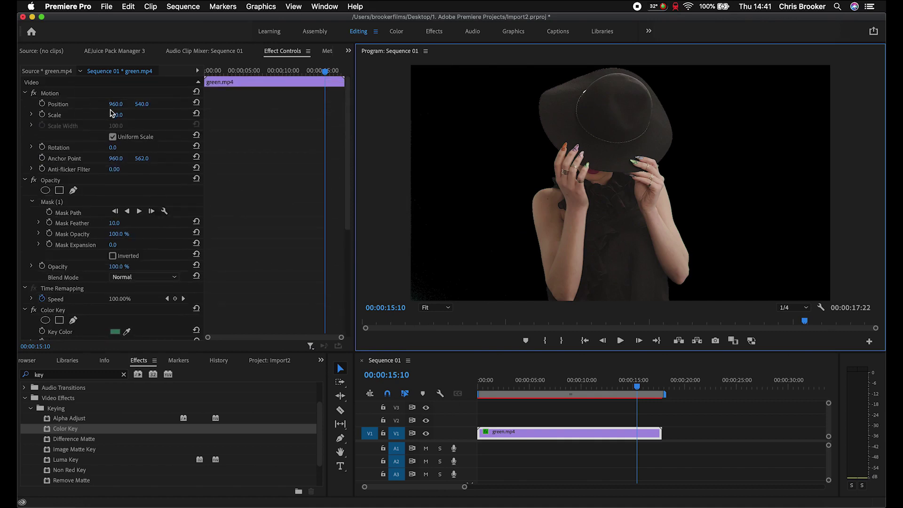
left_click_drag(111, 114, 117, 113)
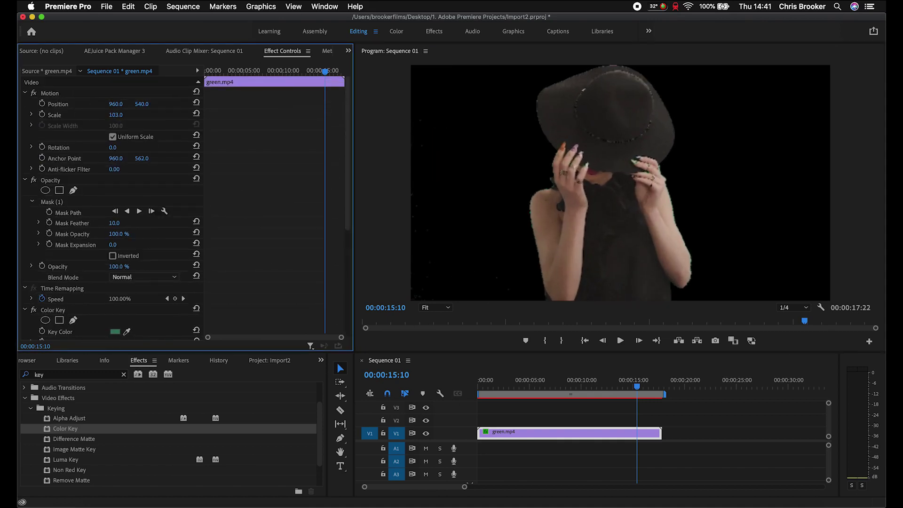
left_click(820, 307)
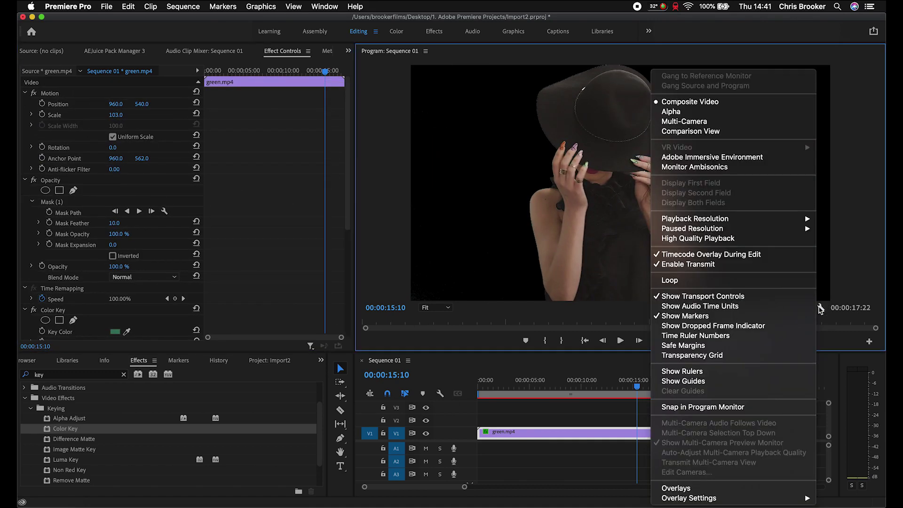
left_click(820, 308)
left_click(822, 312)
left_click(718, 356)
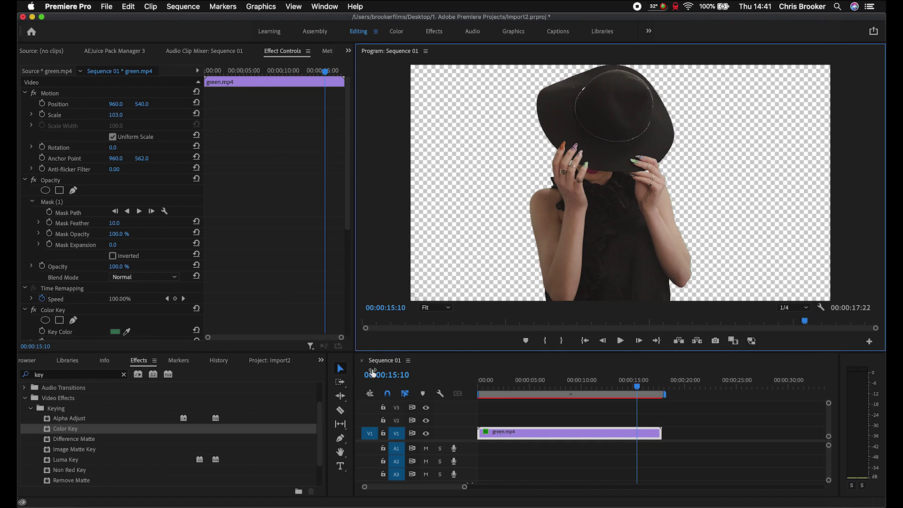
left_click(283, 361)
left_click(252, 448)
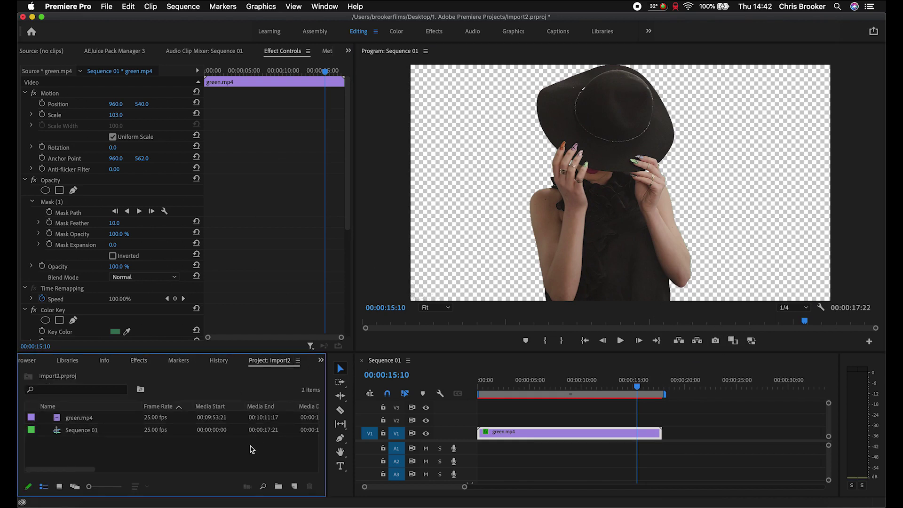
Step: Create a new blue Color Matte item named 'Color Matte' in the Project panel
right_click(250, 449)
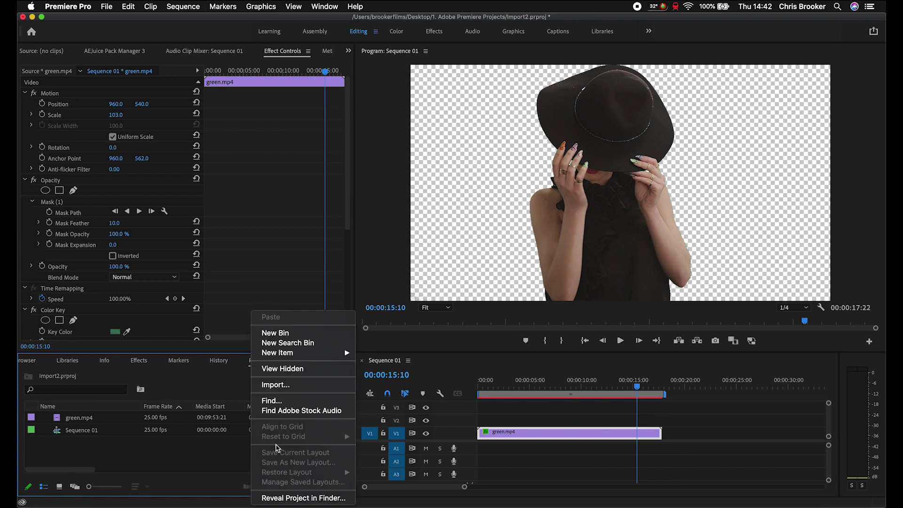
mouse_move(305, 355)
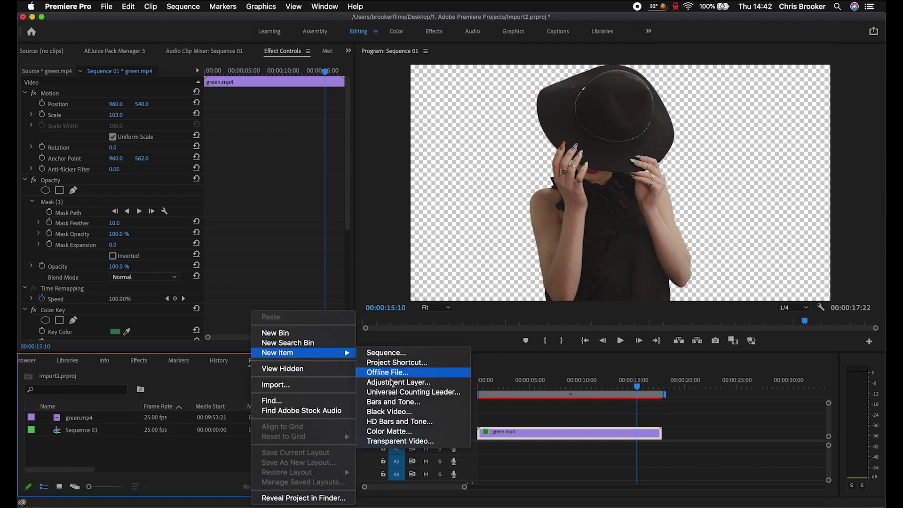
left_click(389, 431)
key("Return")
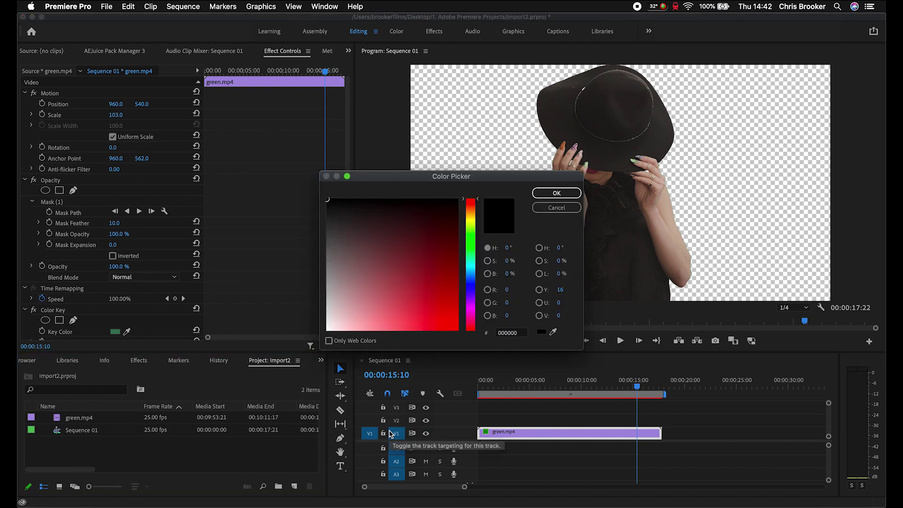
left_click_drag(441, 280, 444, 324)
left_click(470, 272)
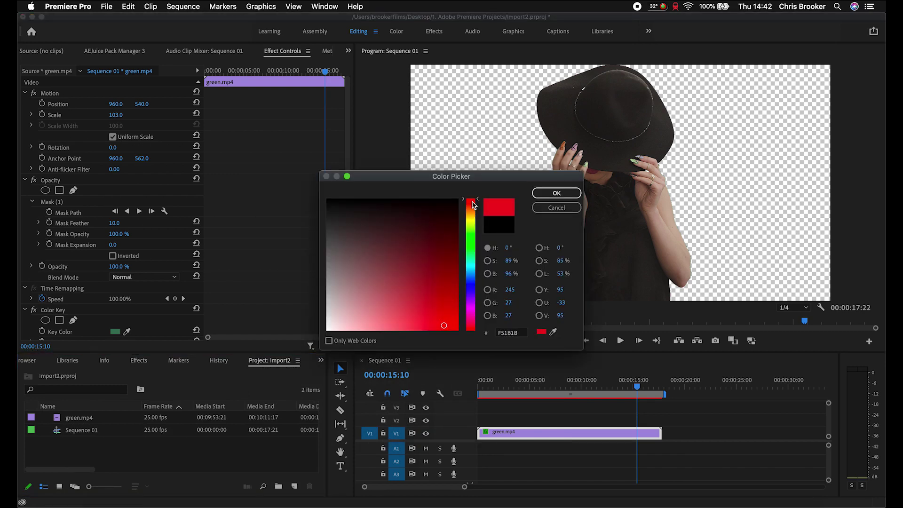
key("Return")
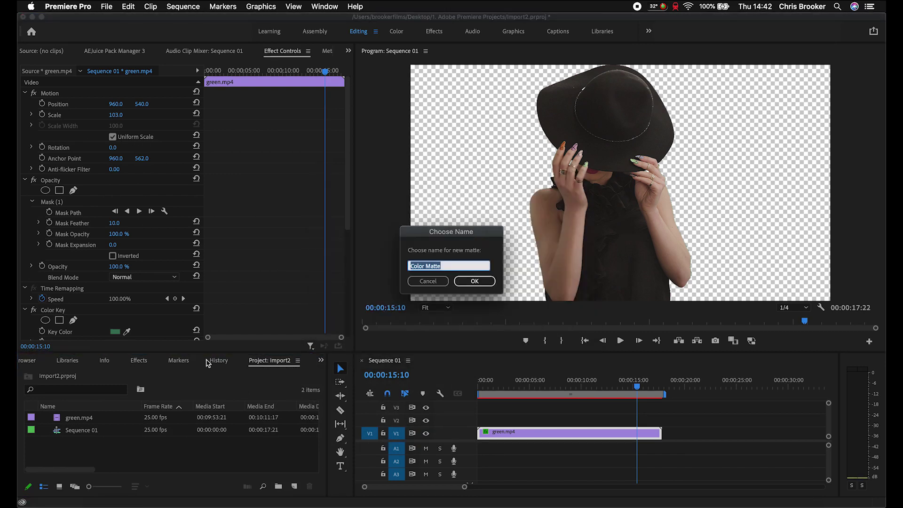
key("Return")
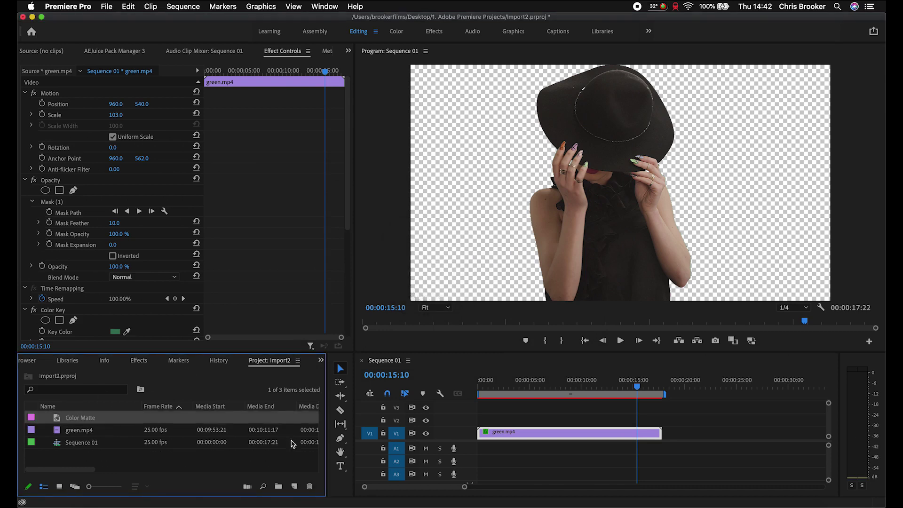
Step: Move green.mp4 to V2, put the Color Matte on V1, and extend it to match
left_click_drag(522, 432, 520, 420)
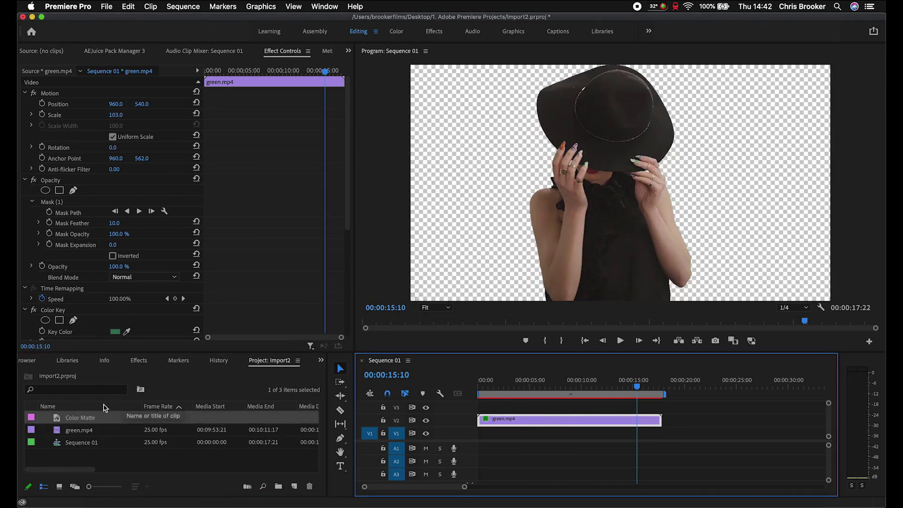
left_click_drag(71, 417, 665, 431)
left_click(538, 436)
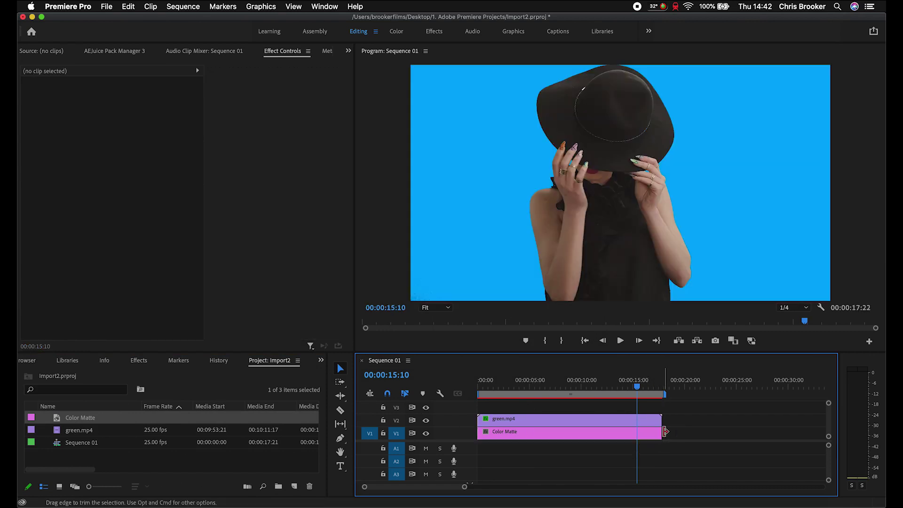